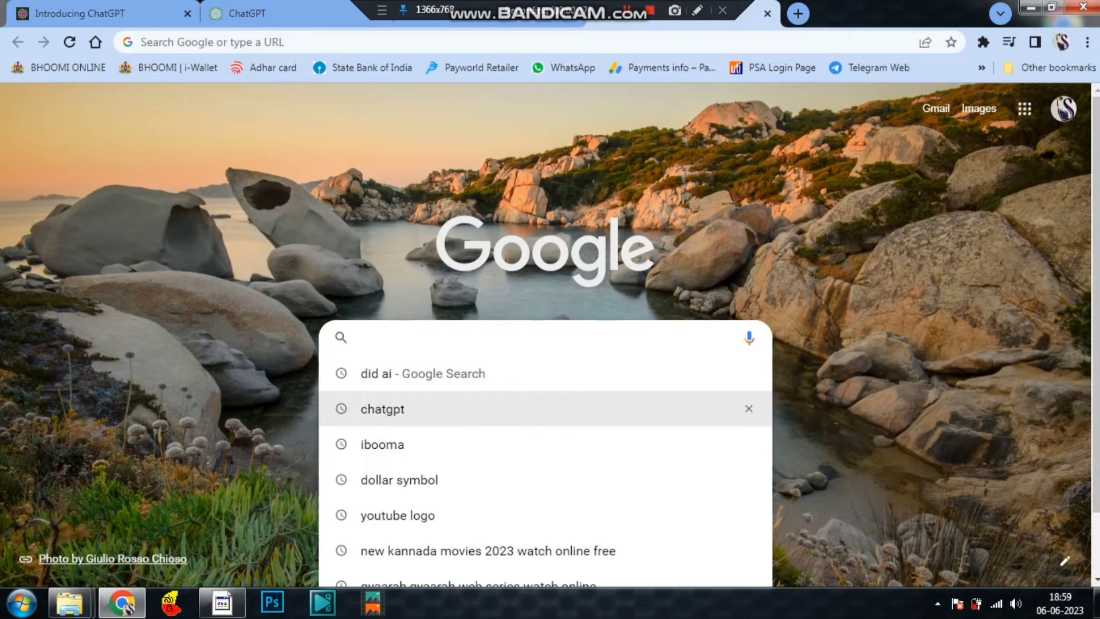
# View the Introducing ChatGPT page and temporarily mark its Try ChatGPT link with a red arrow.
pyautogui.click(99, 13)
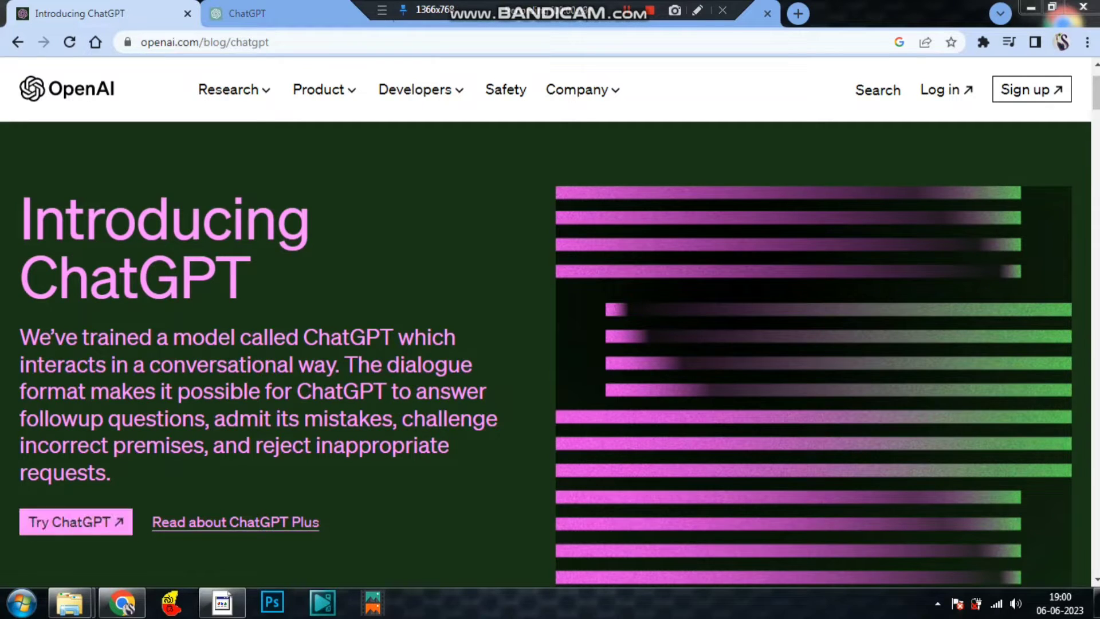
pyautogui.click(698, 10)
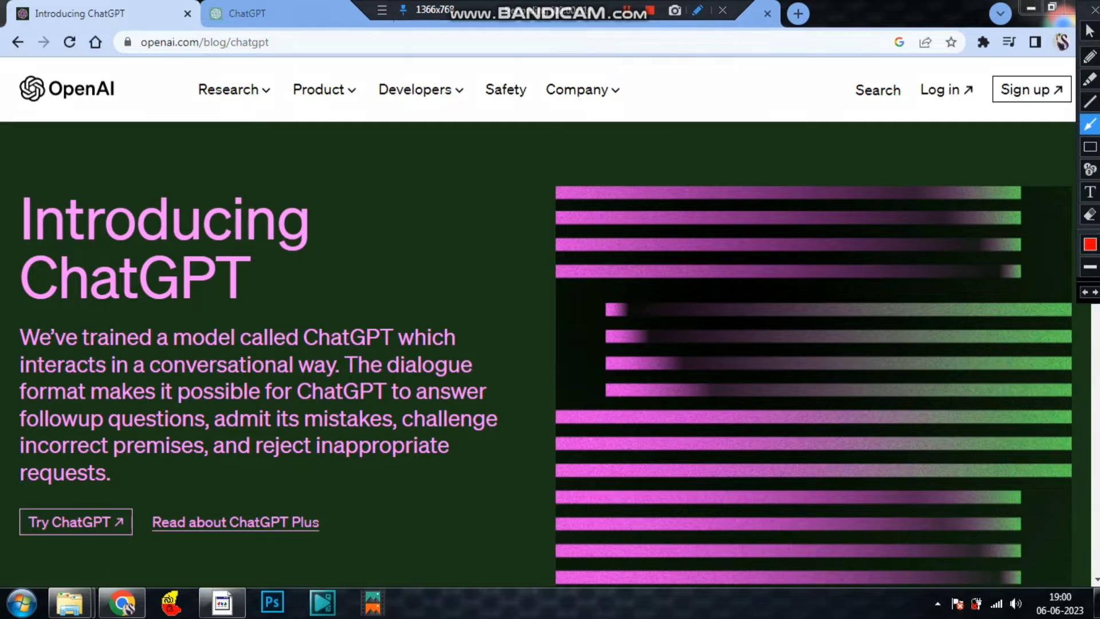
pyautogui.moveTo(252, 411); pyautogui.dragTo(113, 505)
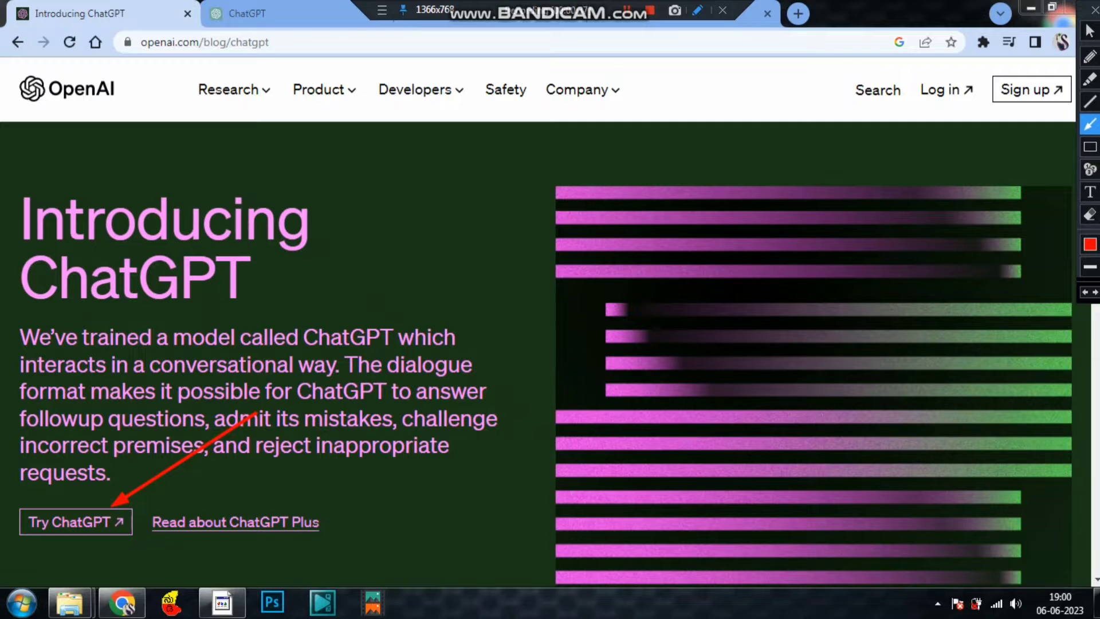
pyautogui.click(1093, 10)
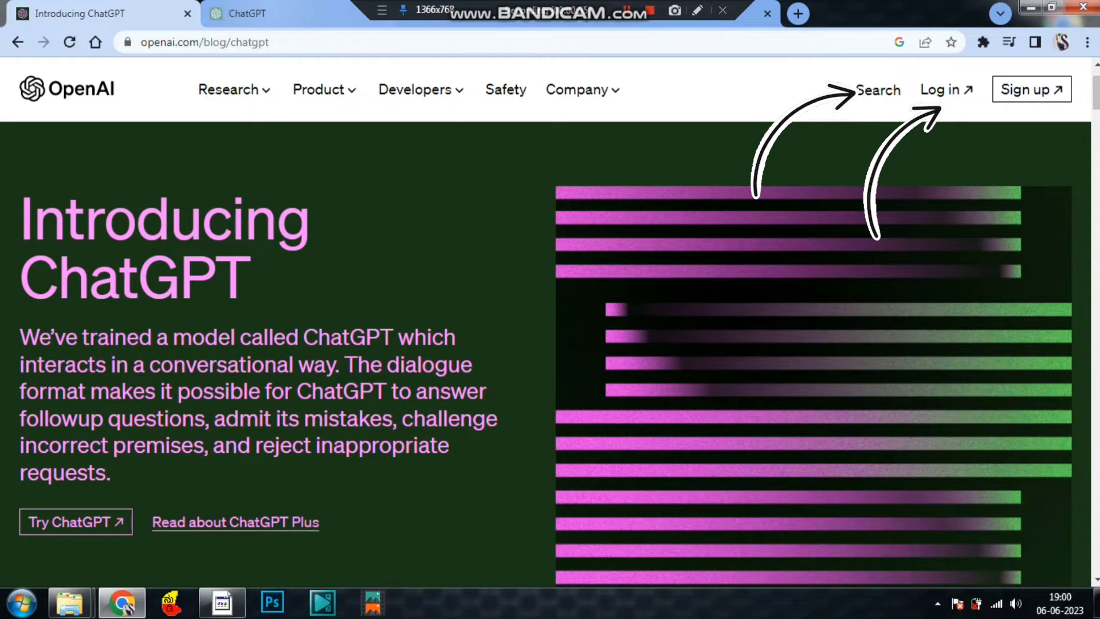
# Switch to the ChatGPT page and send the prompt "25 words kannada short story".
pyautogui.click(275, 13)
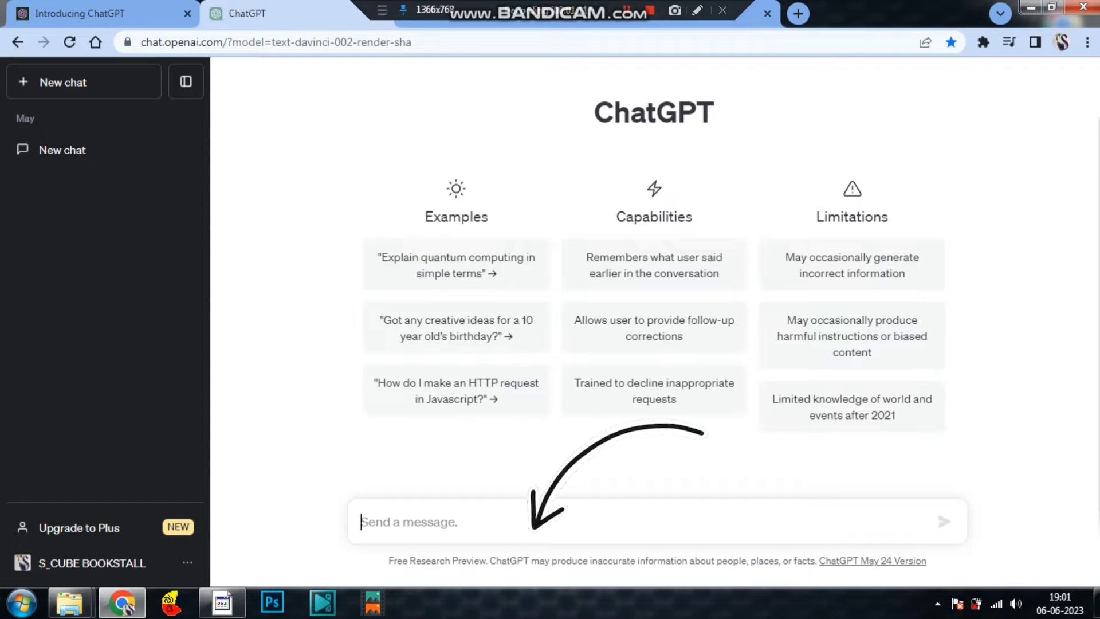
pyautogui.write('25')
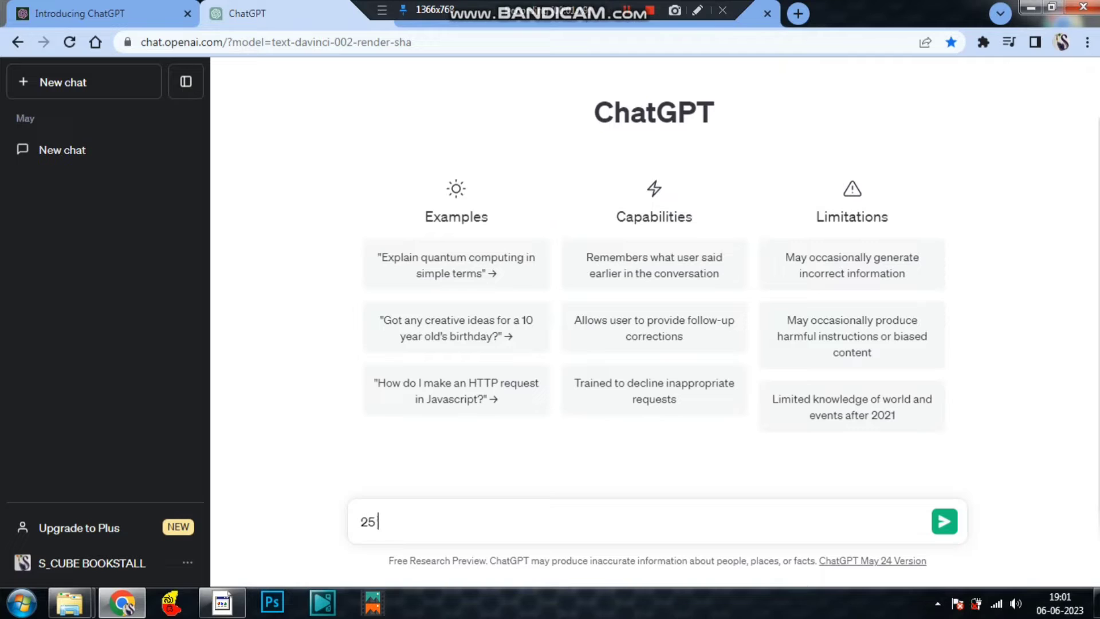
pyautogui.write('words kannd')
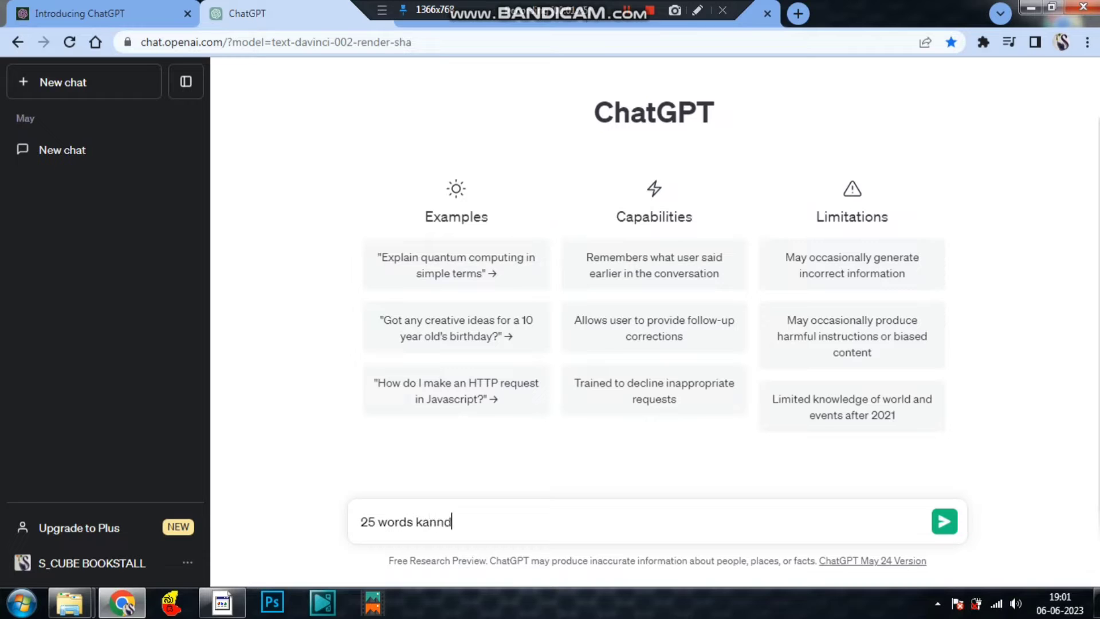
pyautogui.write('a')
pyautogui.press('BackSpace')
pyautogui.press('BackSpace')
pyautogui.write('ada short story')
pyautogui.press('Return')
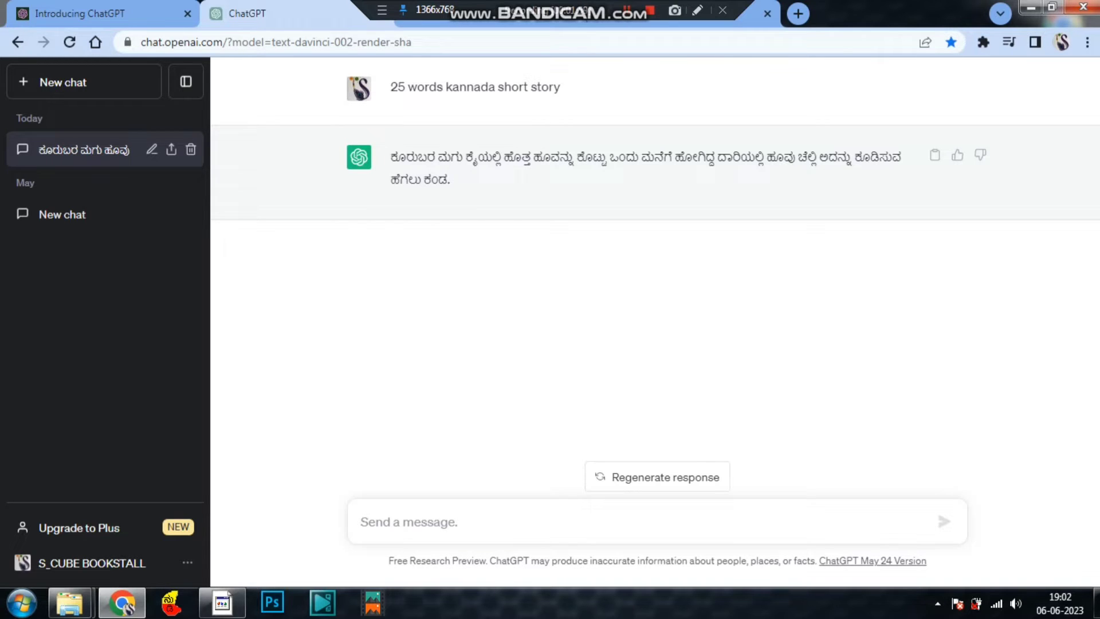
# Copy the whole generated Kannada story from the ChatGPT reply and switch to the D-ID studio page.
pyautogui.moveTo(391, 156); pyautogui.dragTo(451, 179)
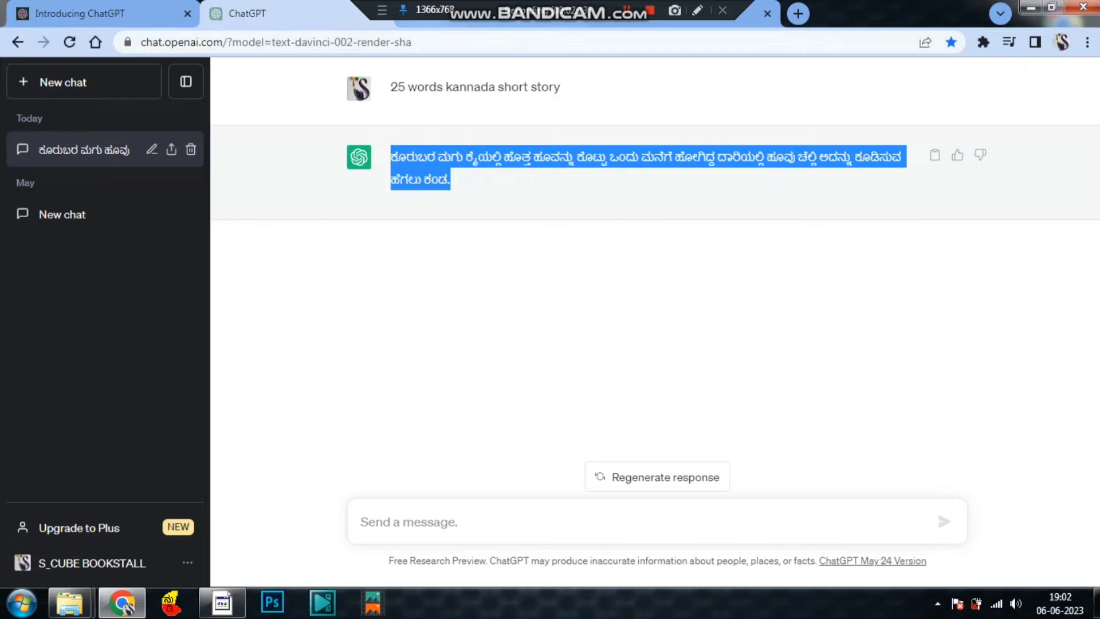
pyautogui.hotkey('ctrl', 'Tab')
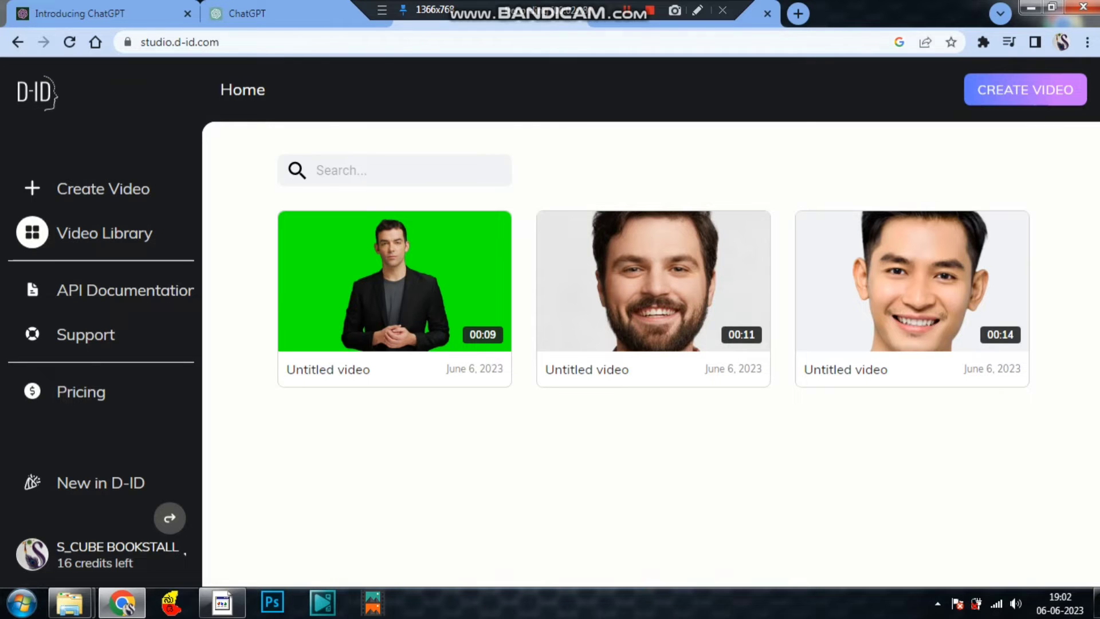
pyautogui.hotkey('ctrl', 'Tab')
# Start a new video in the D-ID studio and look through the available presenters.
pyautogui.click(102, 188)
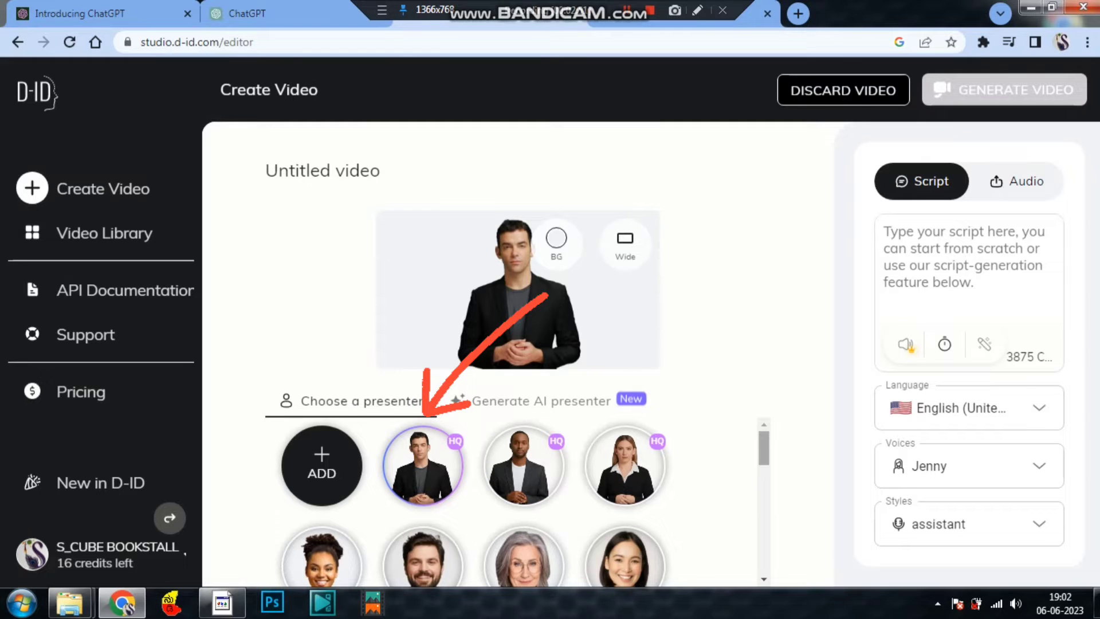
pyautogui.scroll(-3, 473, 505)
pyautogui.scroll(-4, 473, 502)
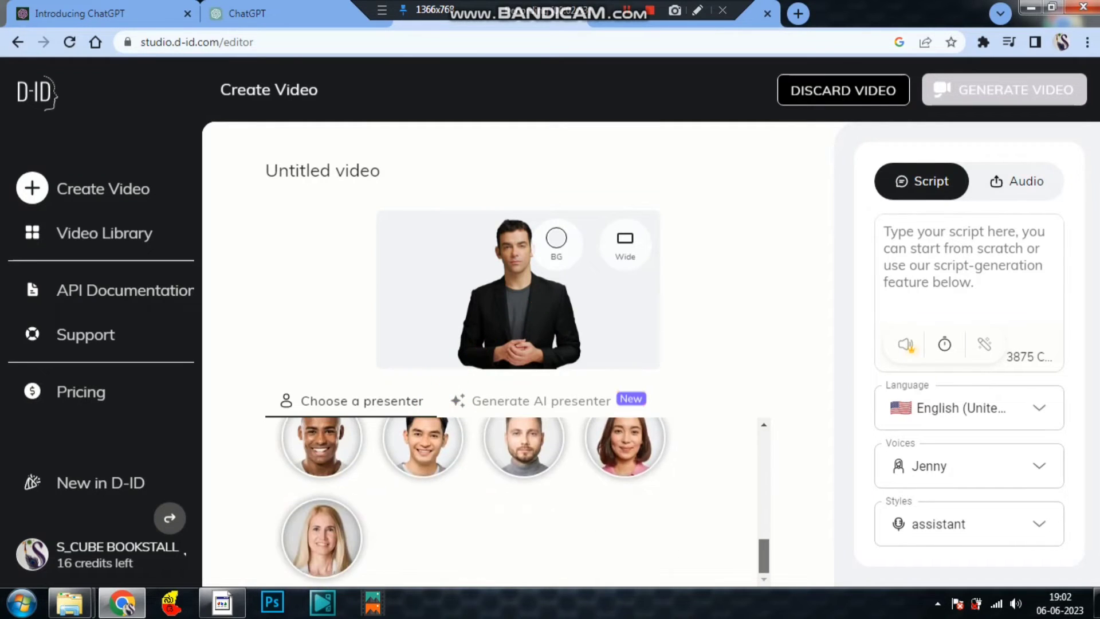
pyautogui.scroll(1, 473, 502)
pyautogui.scroll(8, 473, 502)
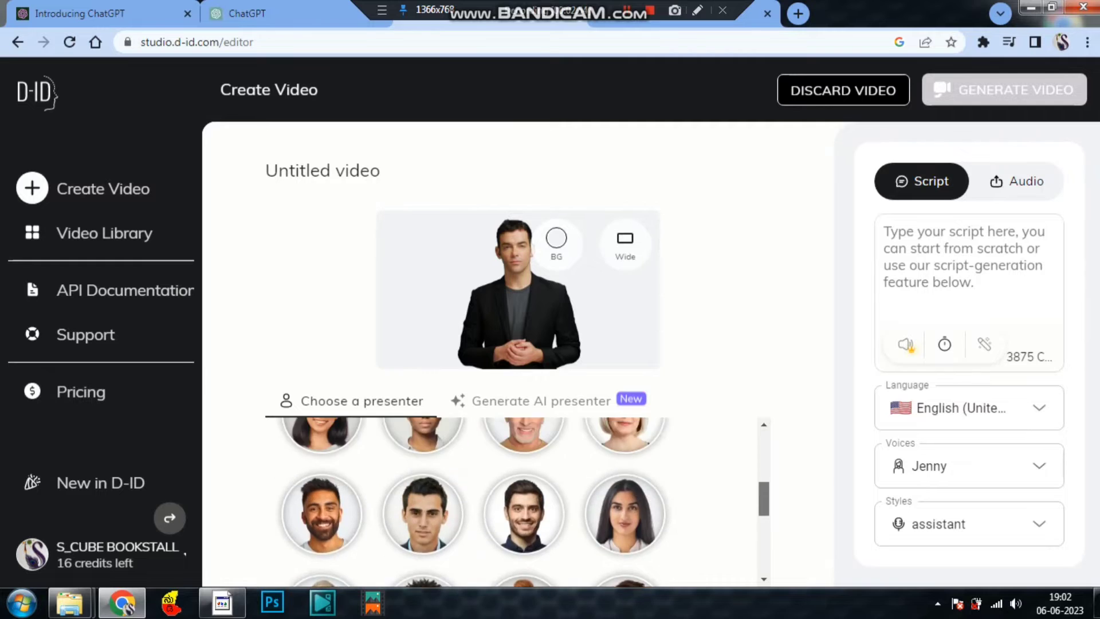
pyautogui.scroll(1, 473, 502)
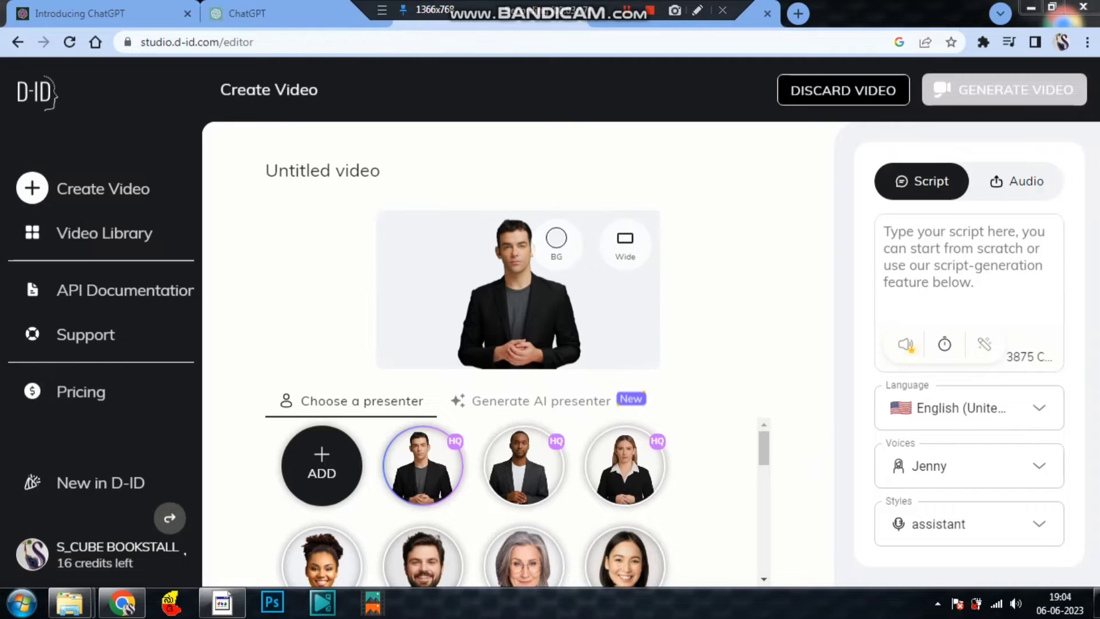
# Set the presenter's background to a fully saturated bright green and choose the Wide video format.
pyautogui.click(557, 243)
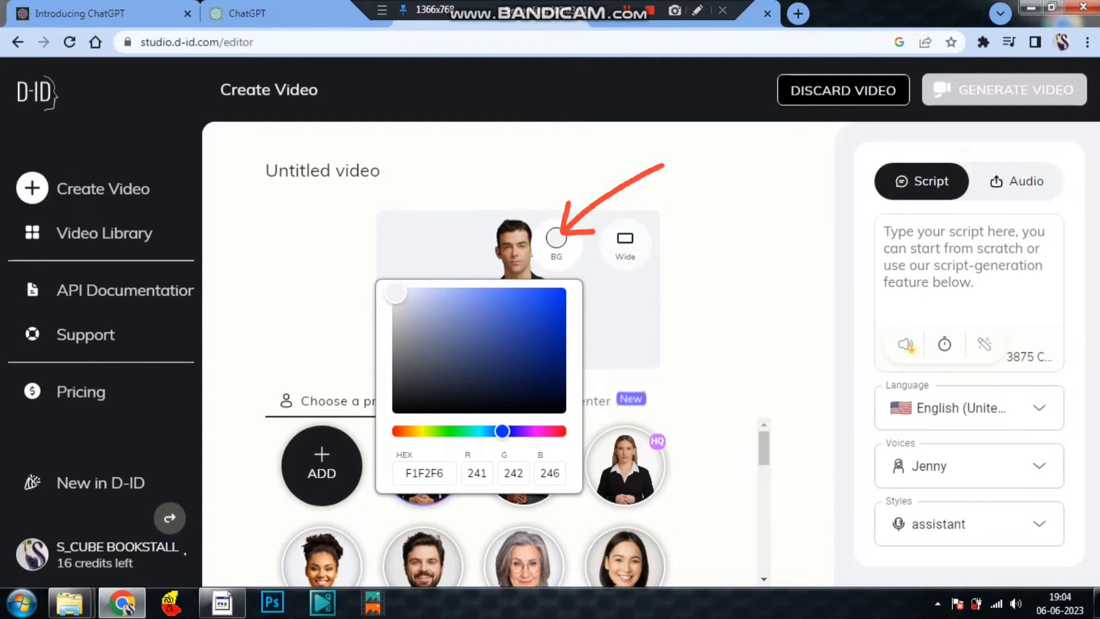
pyautogui.moveTo(502, 431); pyautogui.dragTo(443, 431)
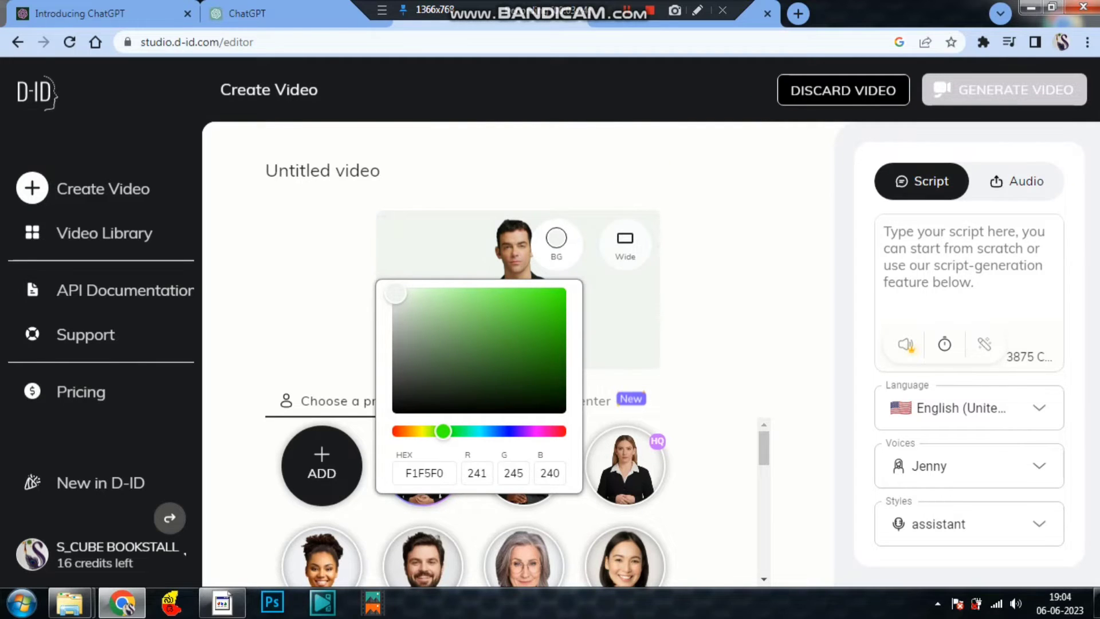
pyautogui.moveTo(523, 327); pyautogui.dragTo(566, 287)
pyautogui.press('Escape')
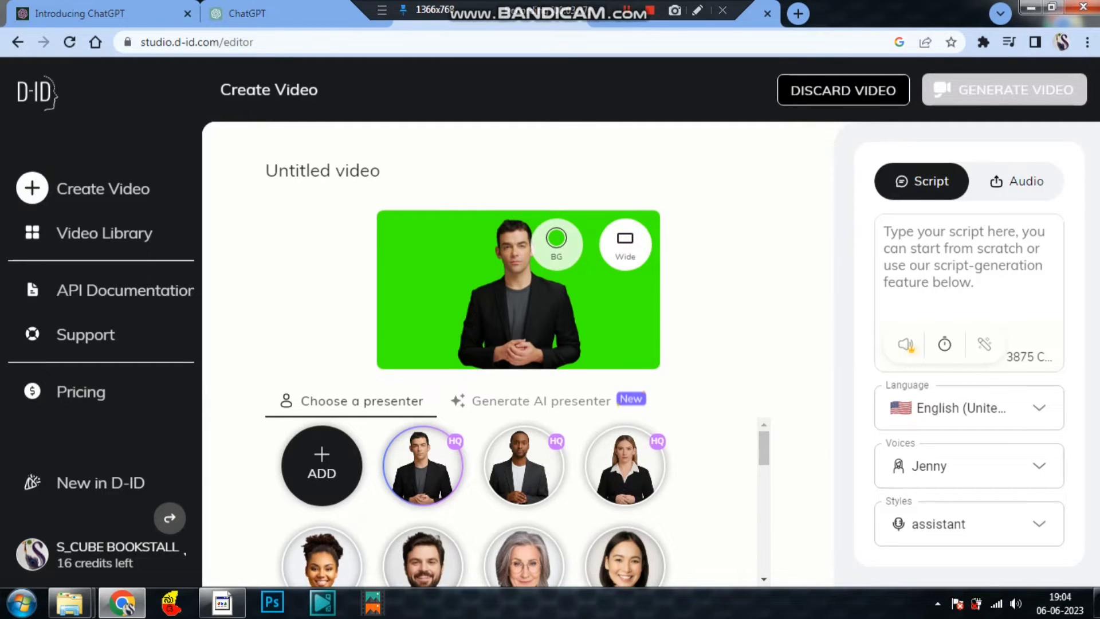
pyautogui.click(625, 243)
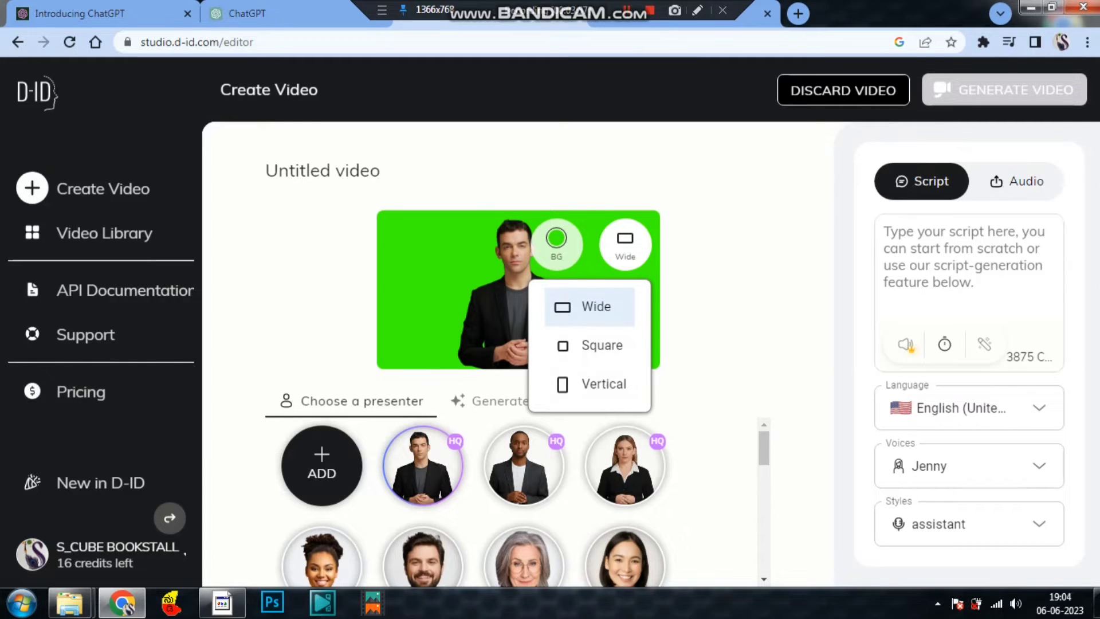
pyautogui.click(594, 307)
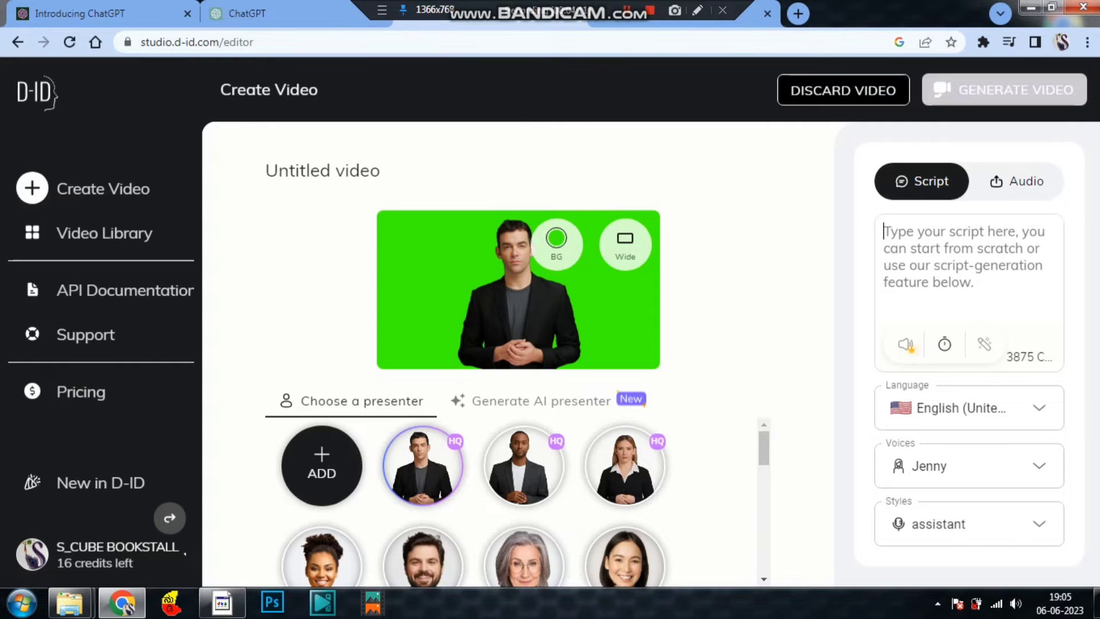
# Paste the copied Kannada story as the video script and set the language to Kannada (India).
pyautogui.hotkey('ctrl', 'v')
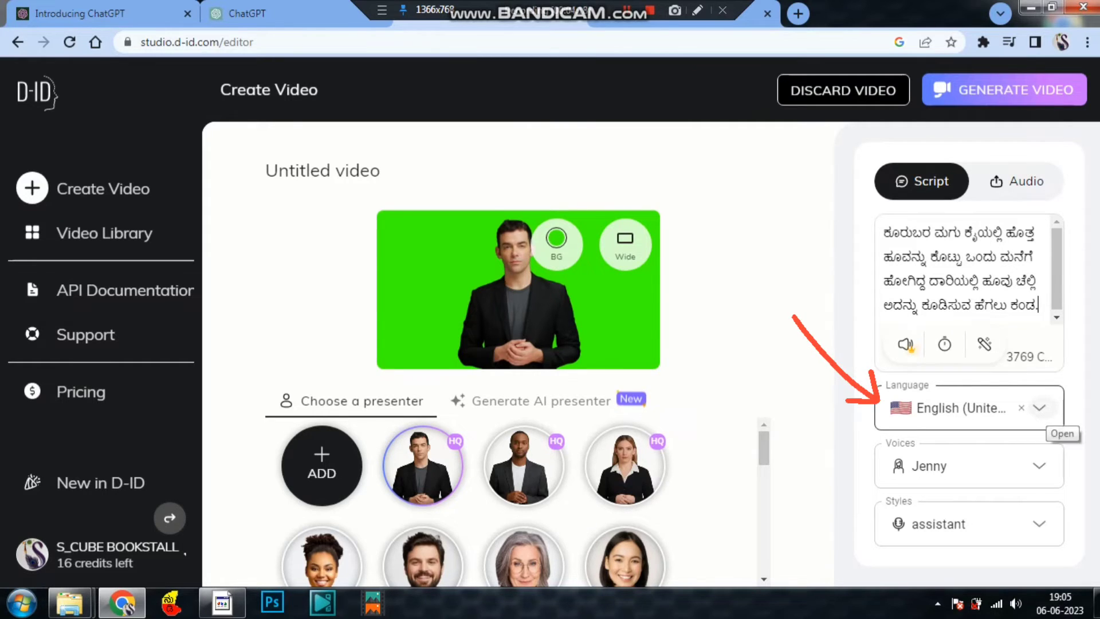
pyautogui.click(1039, 408)
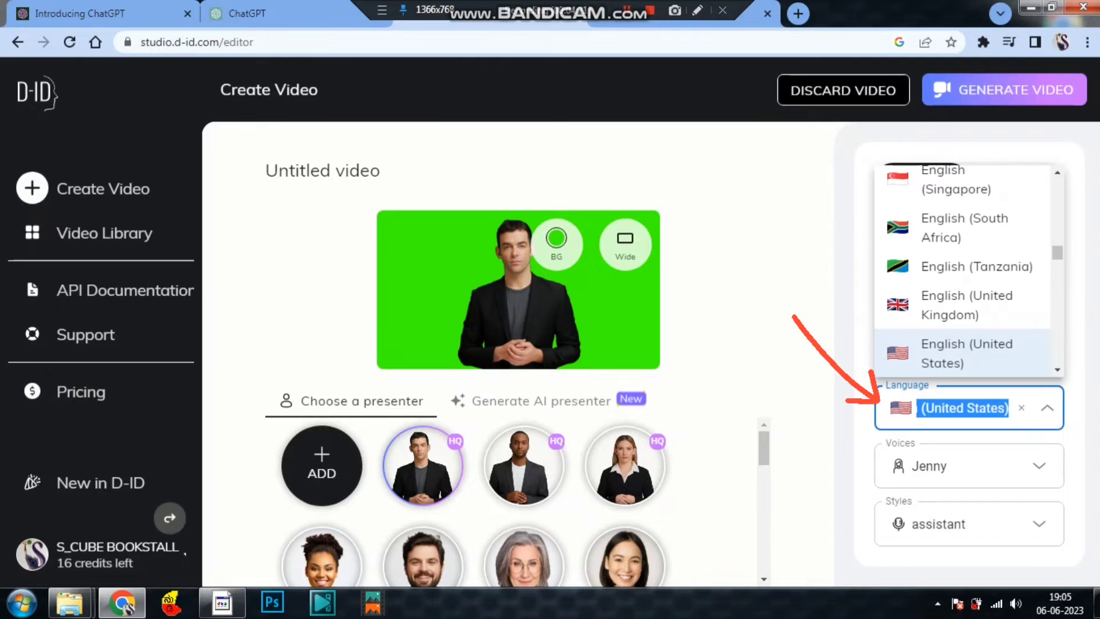
pyautogui.scroll(-5, 968, 270)
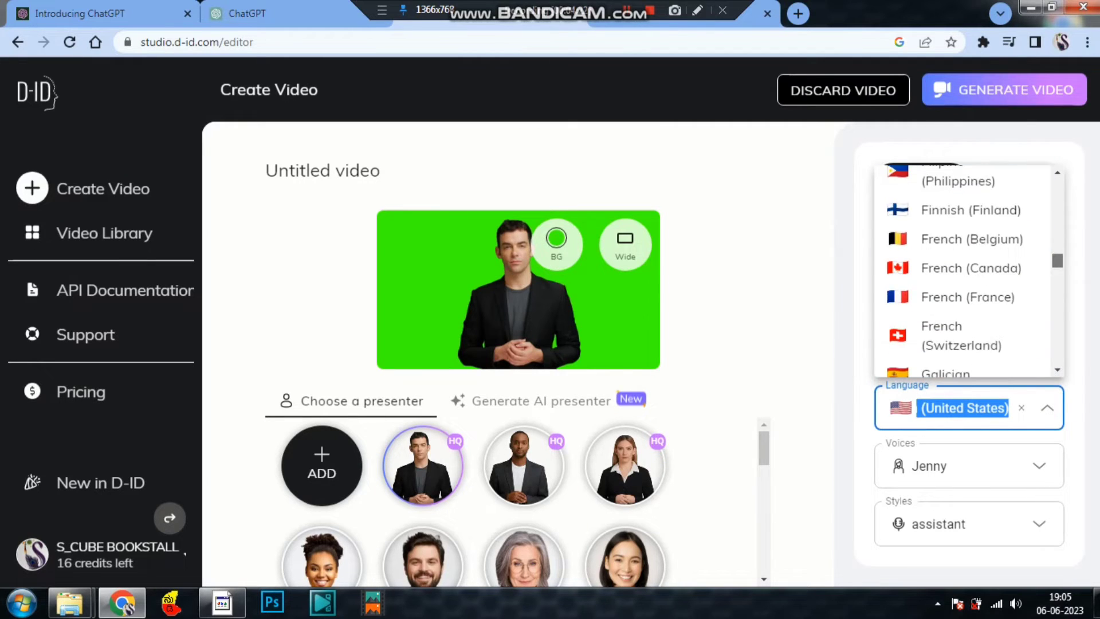
pyautogui.scroll(-4, 968, 269)
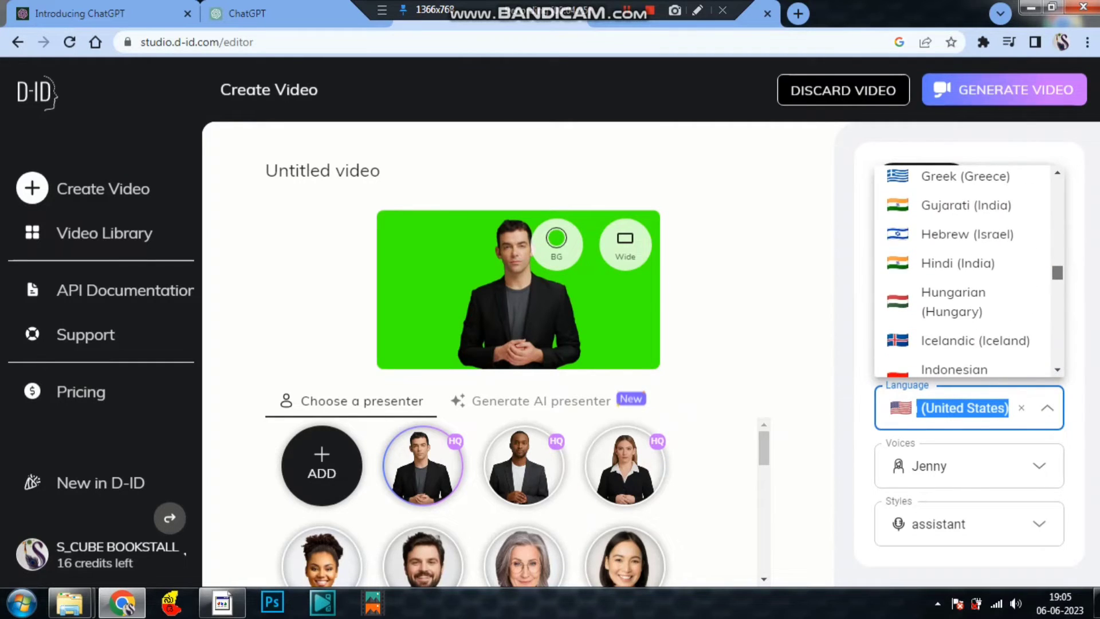
pyautogui.scroll(-3, 968, 269)
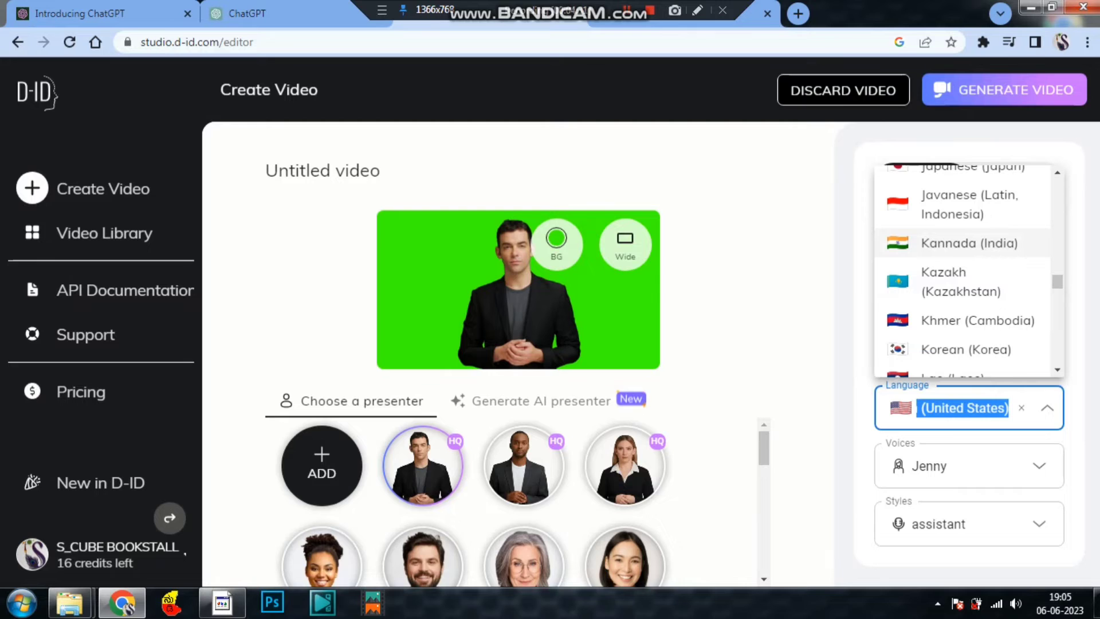
pyautogui.click(969, 243)
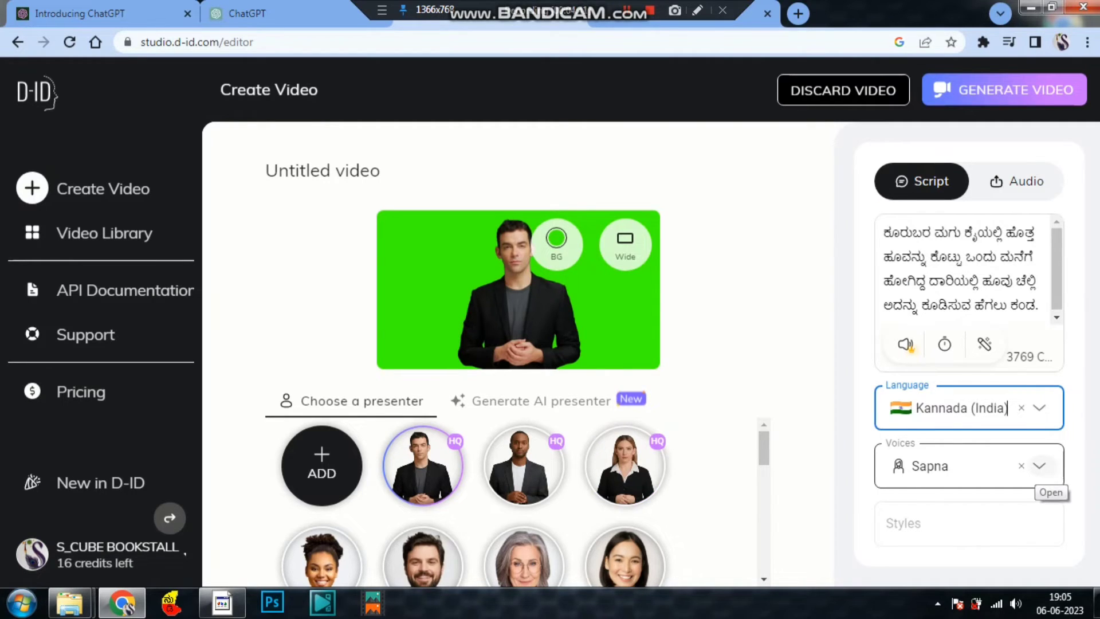
# Choose the male voice Gagan and listen to the script spoken with it.
pyautogui.click(1039, 466)
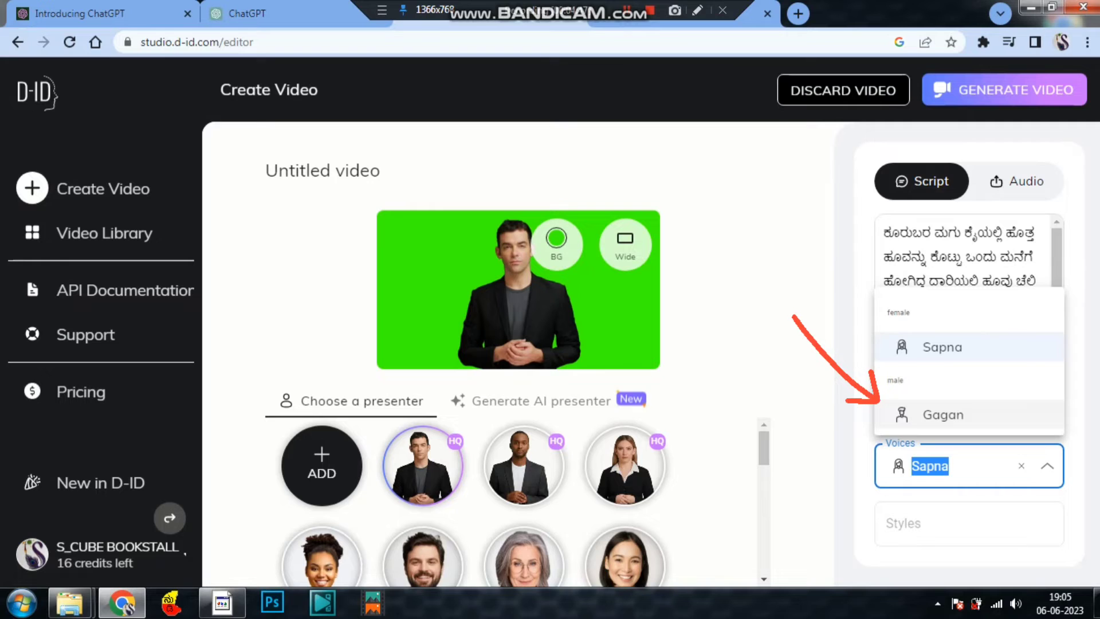
pyautogui.click(943, 414)
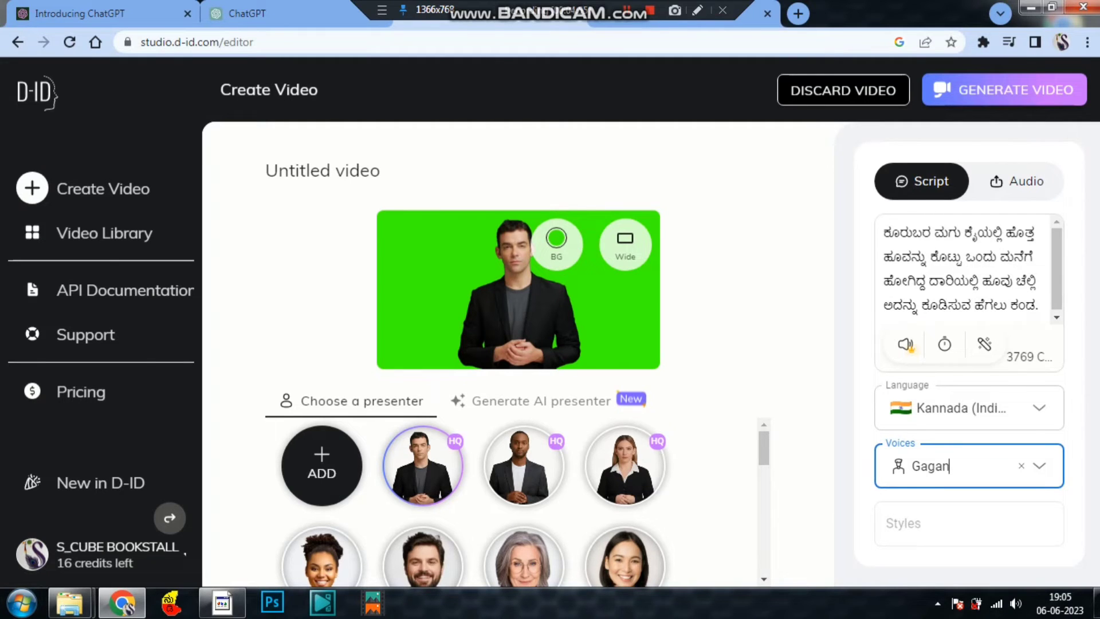
pyautogui.click(907, 345)
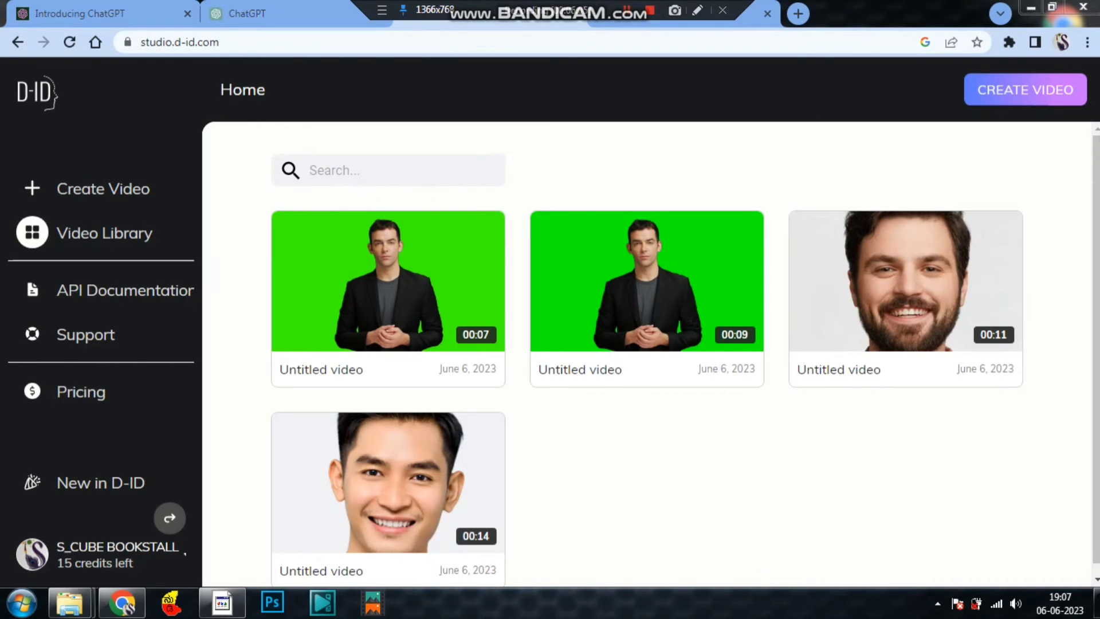
# Download the 00:07 green-background video from the Video Library.
pyautogui.moveTo(344, 314)
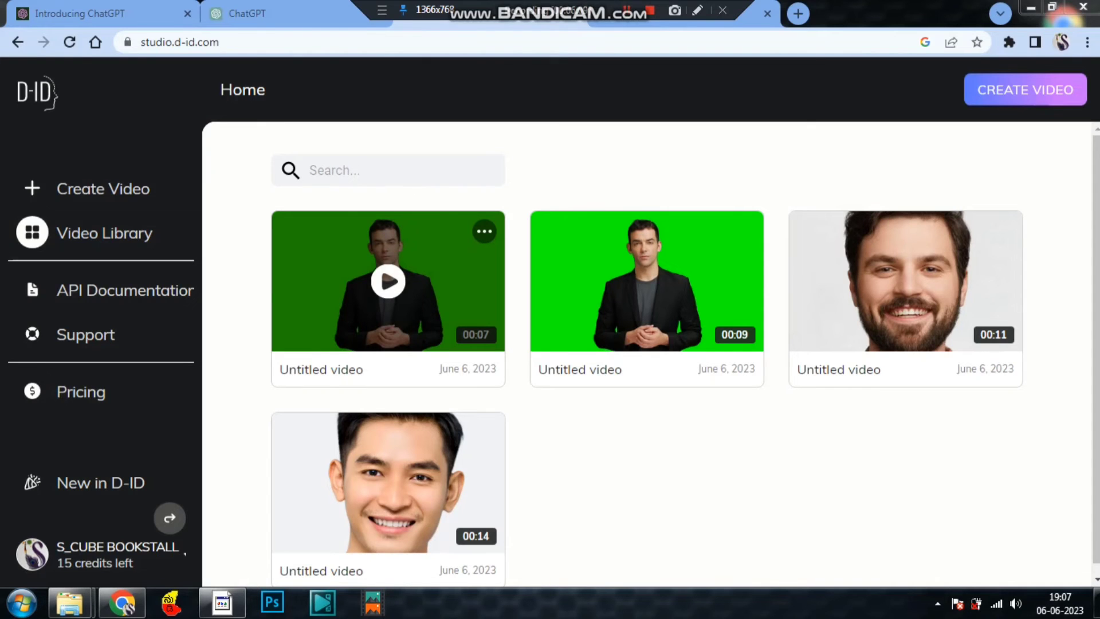
pyautogui.click(484, 231)
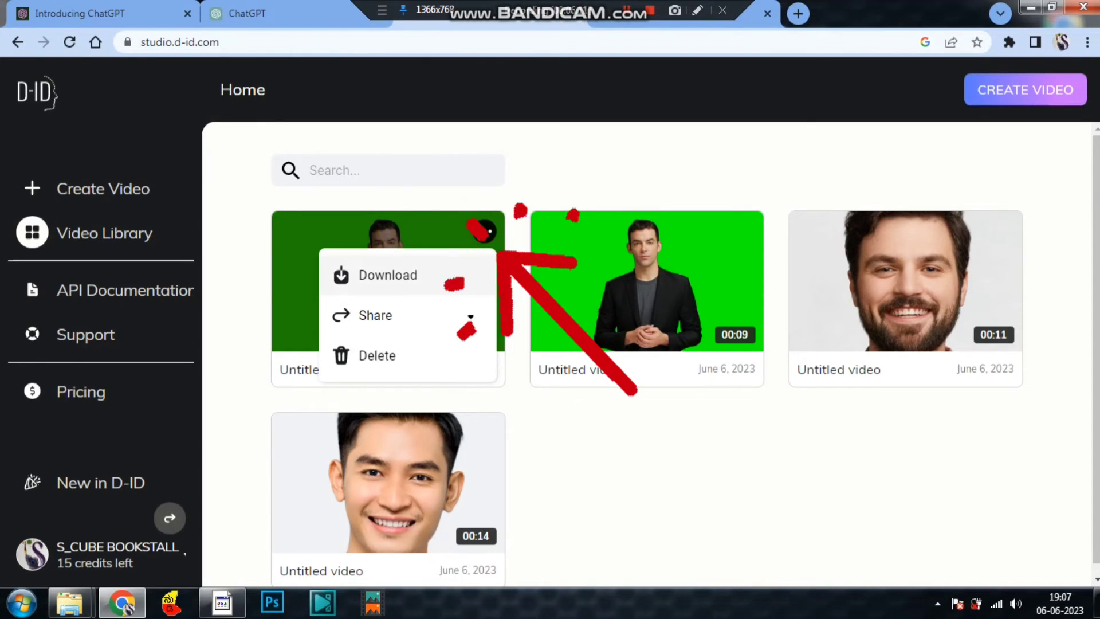
pyautogui.click(388, 275)
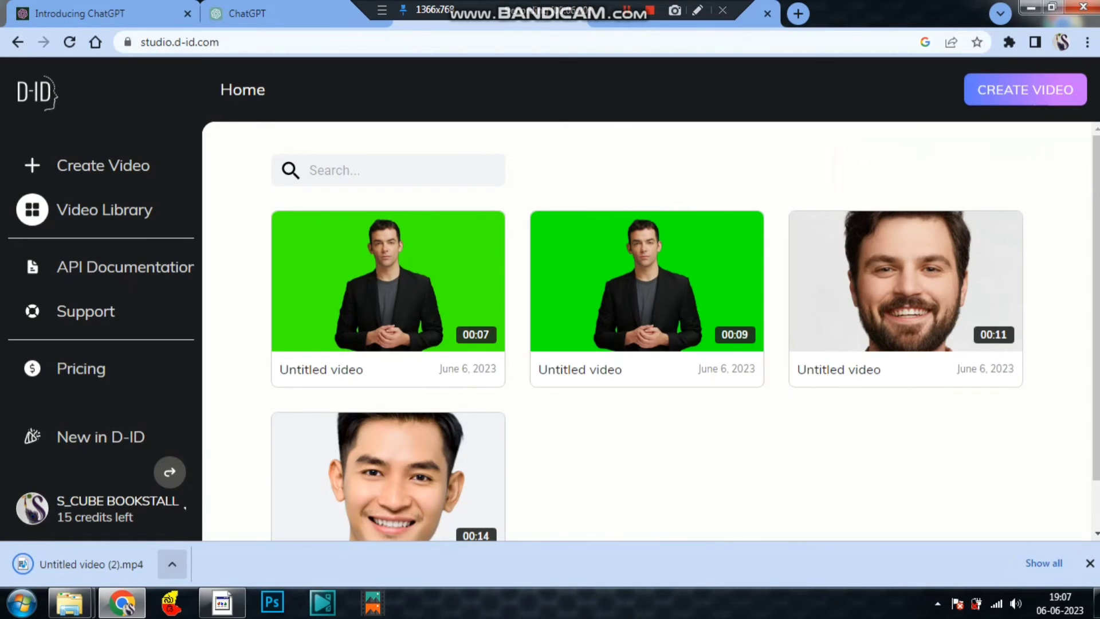
# Show the downloaded Untitled video (2) in its folder and play it, closing the folder window and download bar when done.
pyautogui.click(172, 564)
pyautogui.click(218, 512)
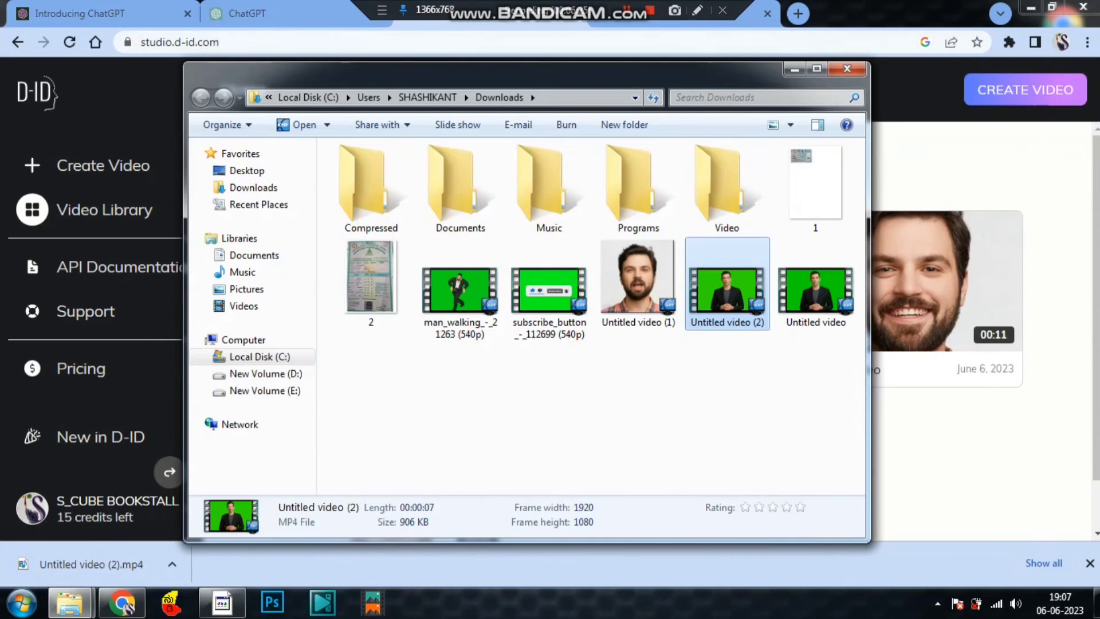
pyautogui.press('Return')
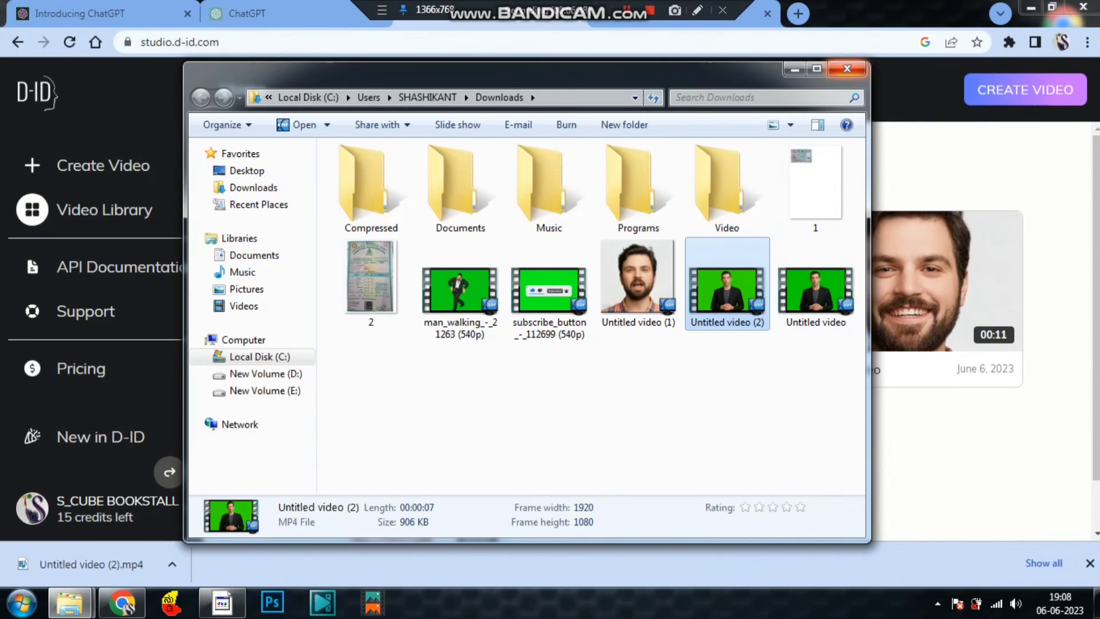
pyautogui.click(848, 69)
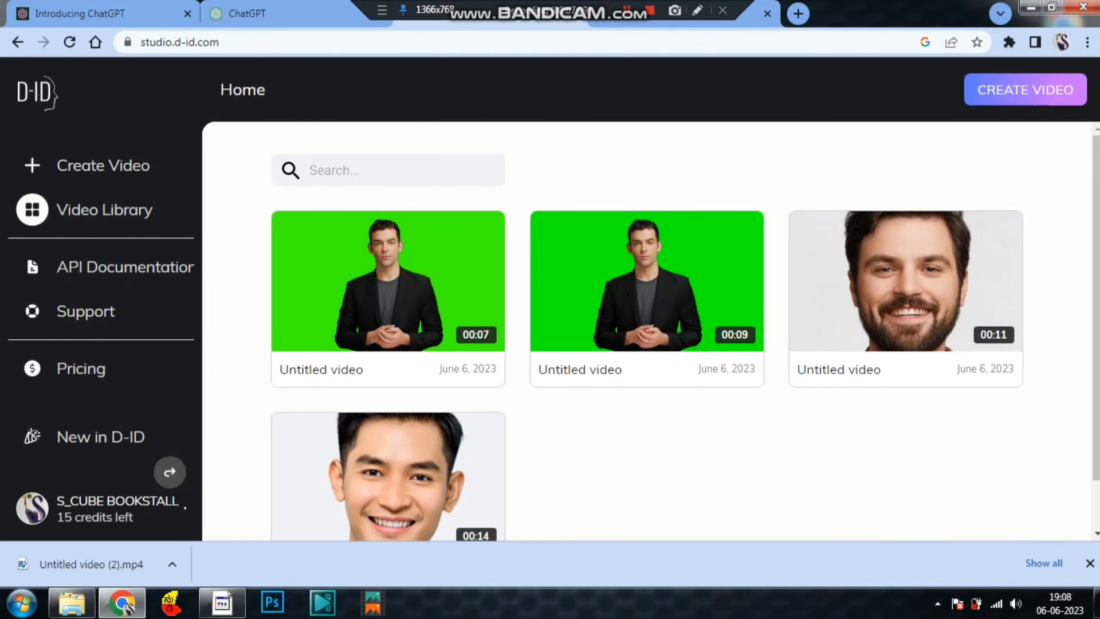
pyautogui.click(1090, 564)
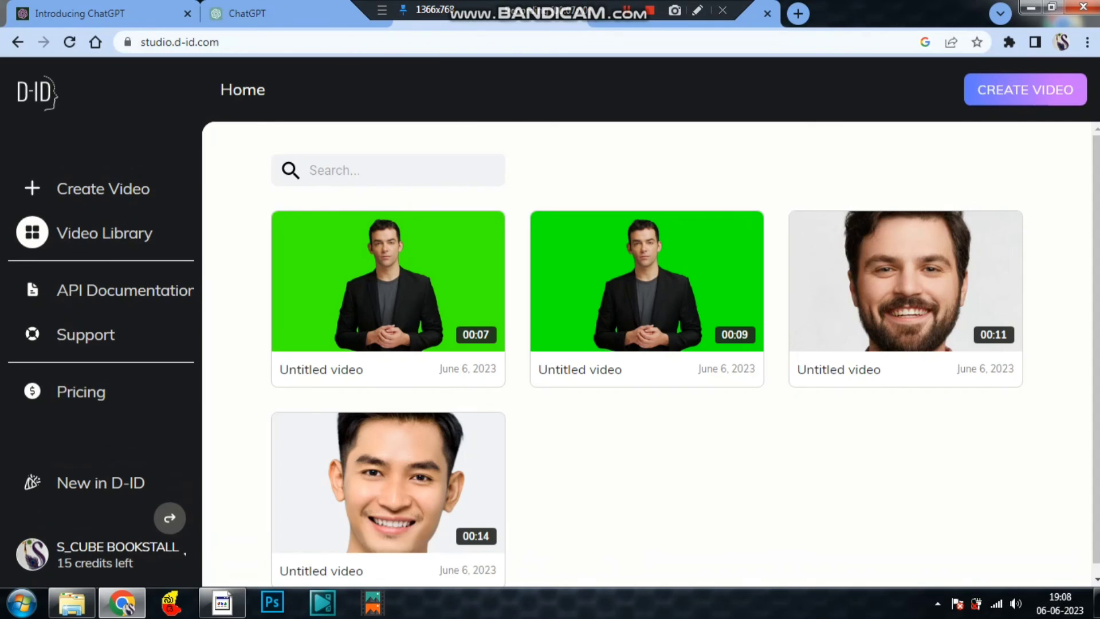